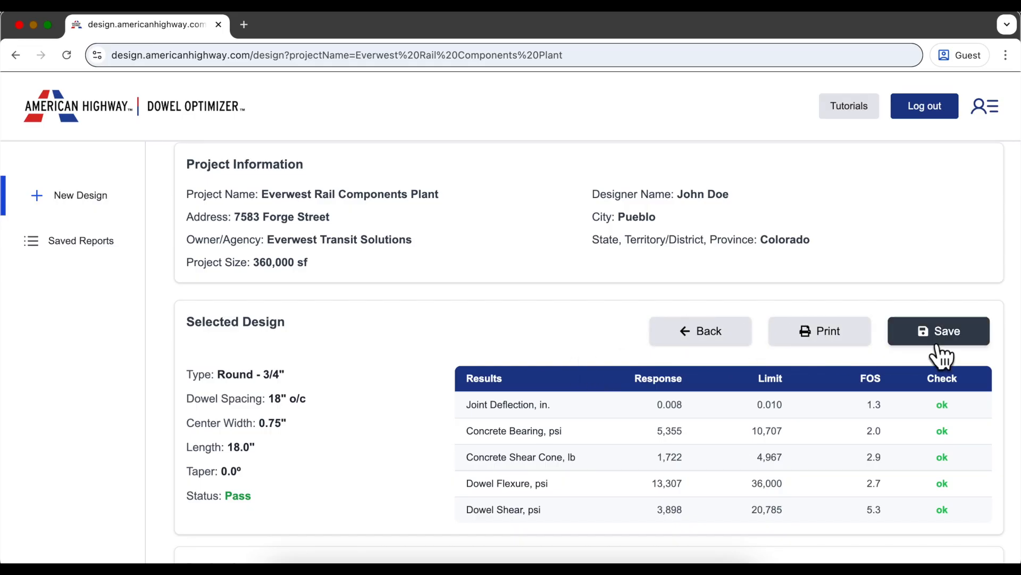
- Load the Dowel Optimizer site at design.americanhighway.com
scroll(1007, 373, "up", 3)
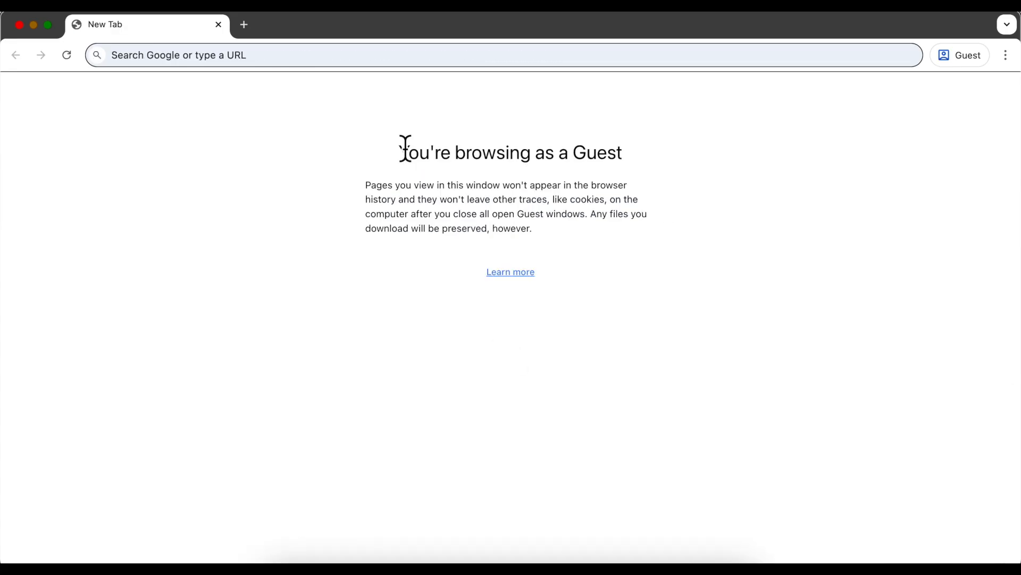
left_click(333, 62)
type("desi")
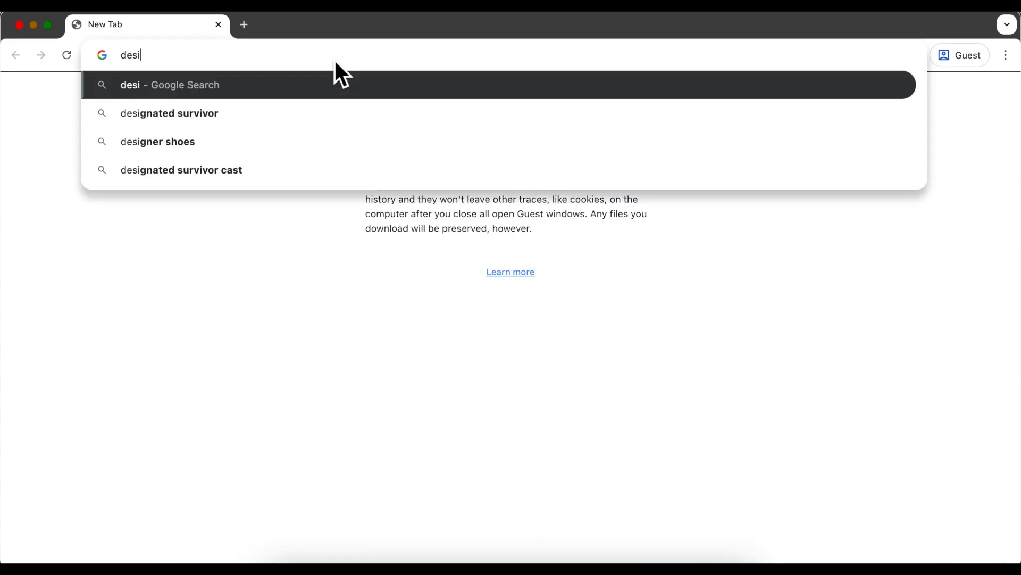
type("gn.americanhighway.com")
key("Return")
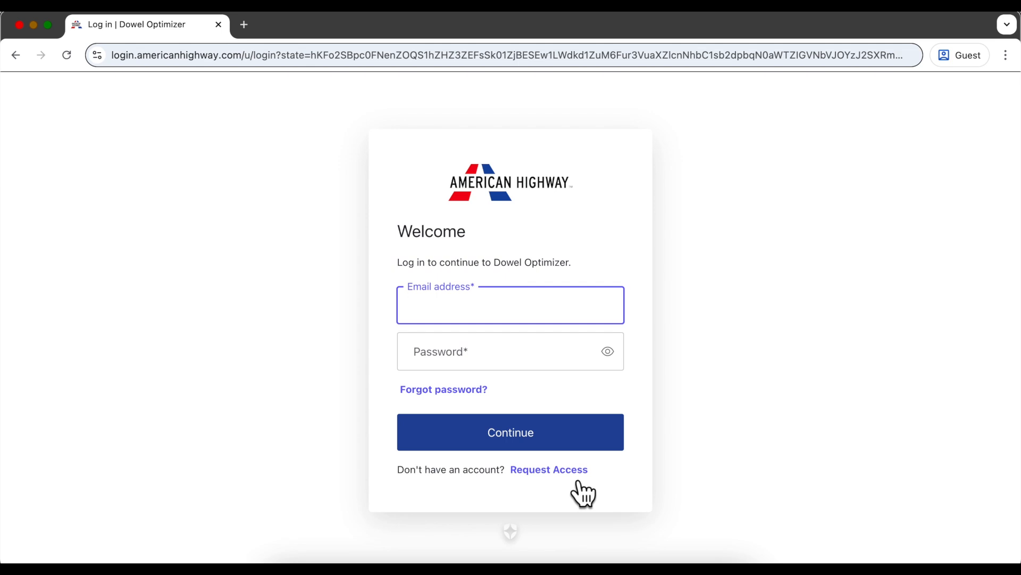
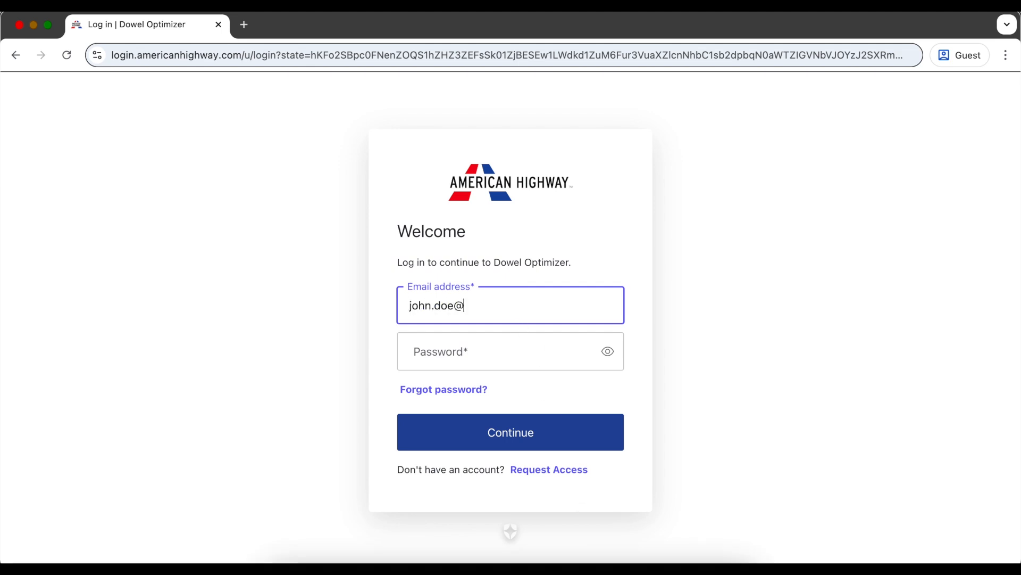
- Sign in with the account e-mail and password
key("Tab")
type("••")
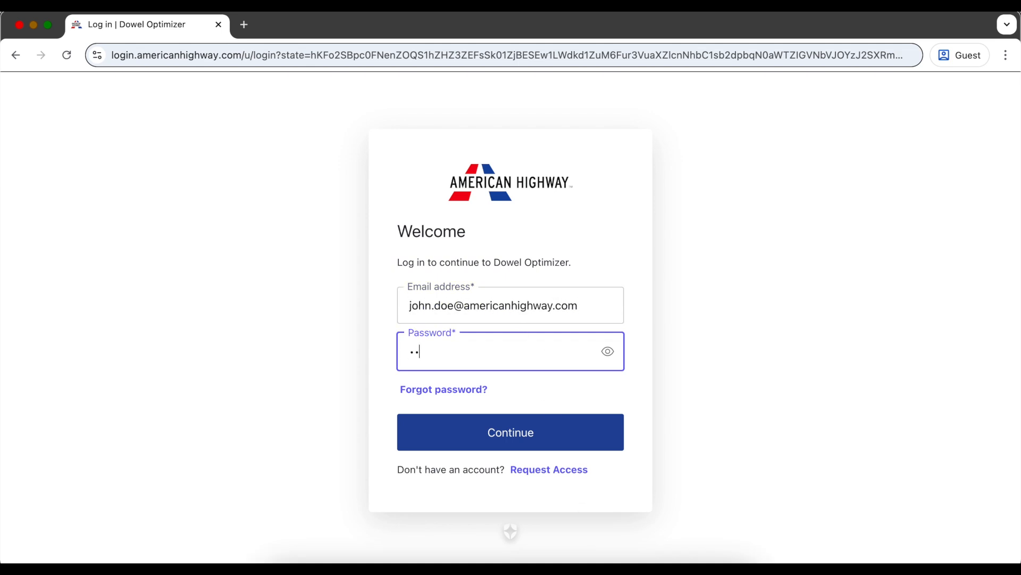
type("•••••••")
left_click(520, 451)
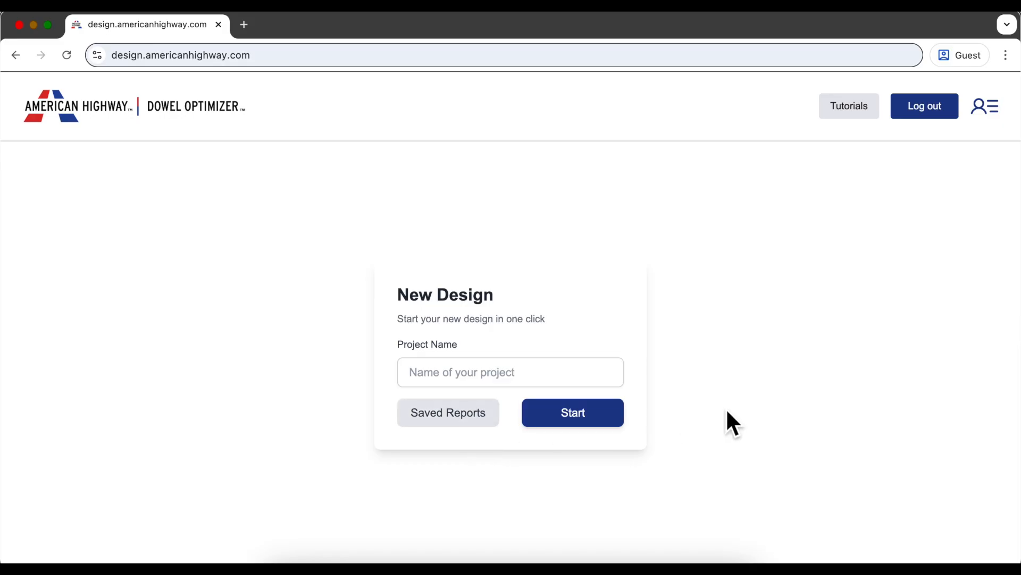
- Name the new project 'Everwest Rail Components Plant' and start the design
left_click(585, 373)
type("Everwest Rail ")
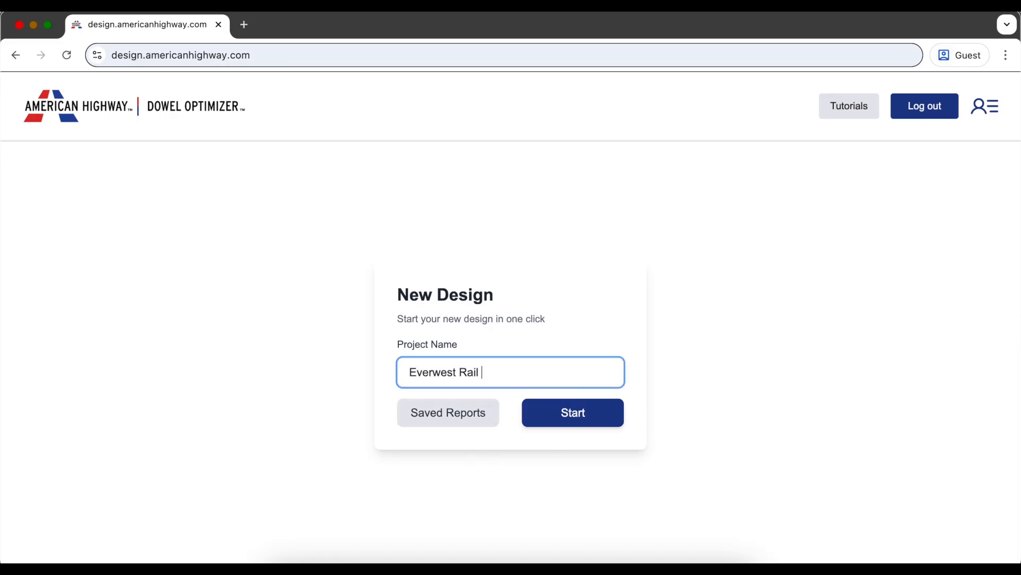
type("Components Plant")
left_click(615, 424)
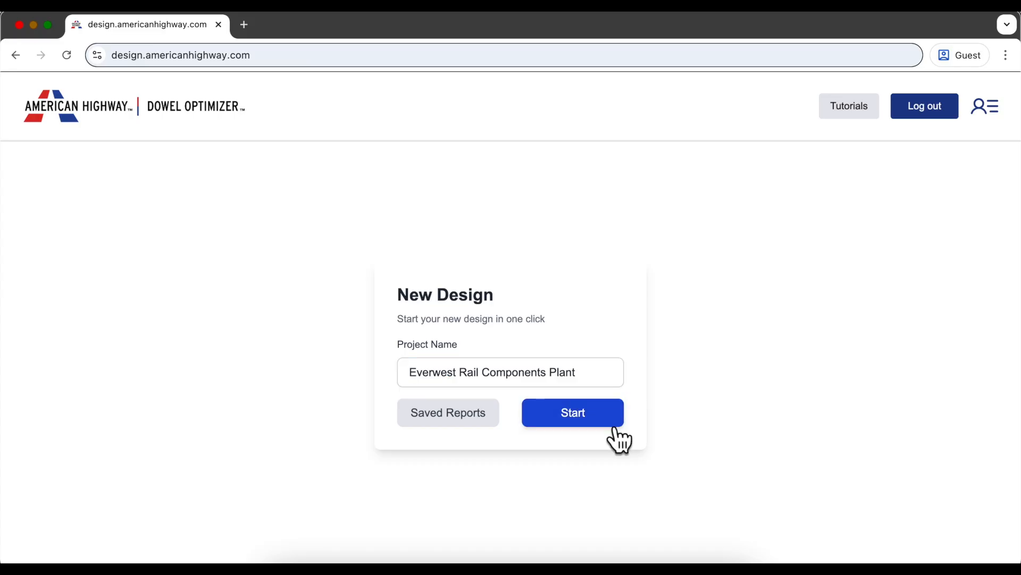
left_click(617, 426)
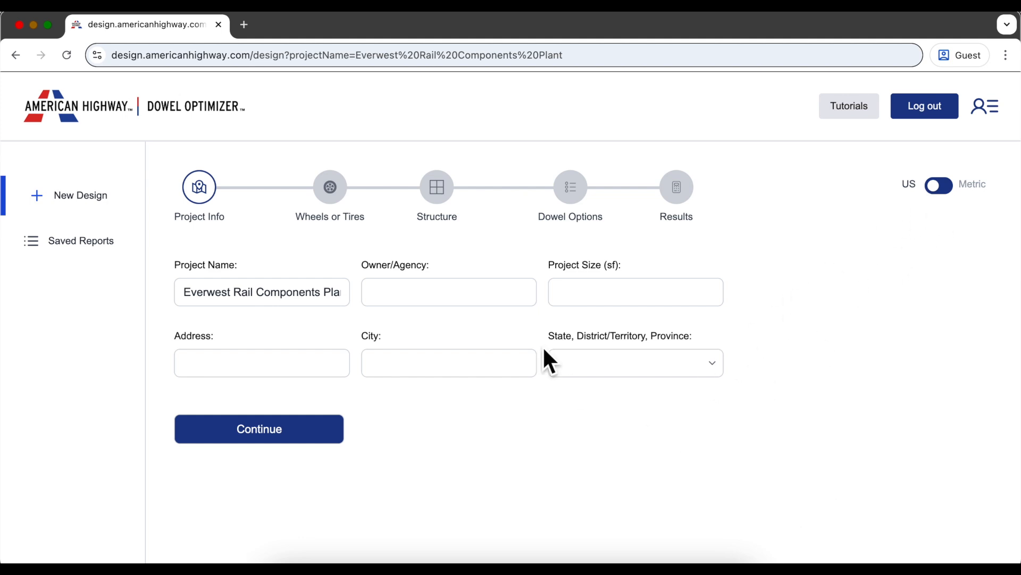
- Enter owner Everwest Transit Solutions, 360,000 sf size, the street address, Pueblo, Colorado, and continue
left_click(496, 304)
type("Everwest Tr")
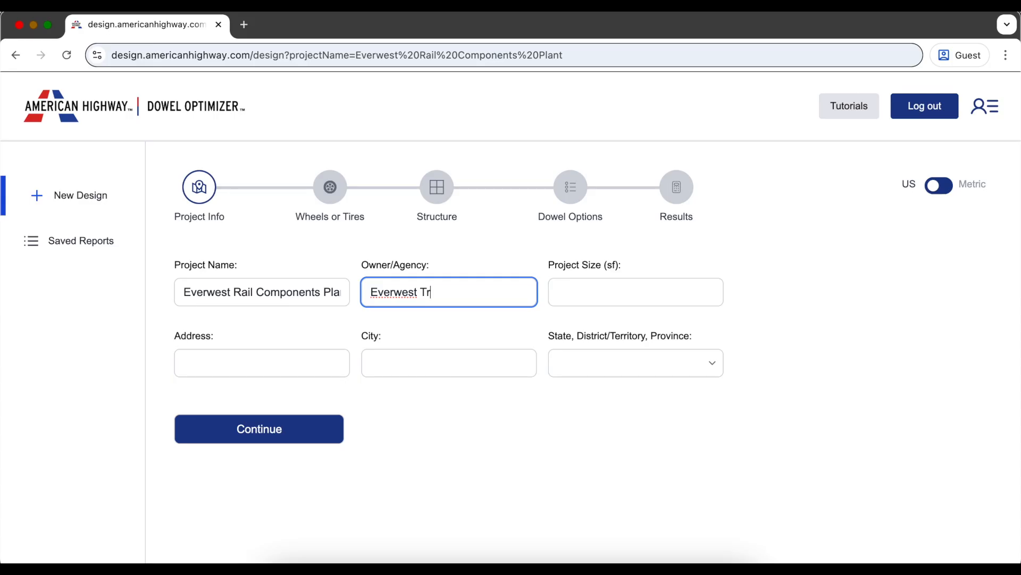
type("ansit Solutions")
key("Tab")
type("36")
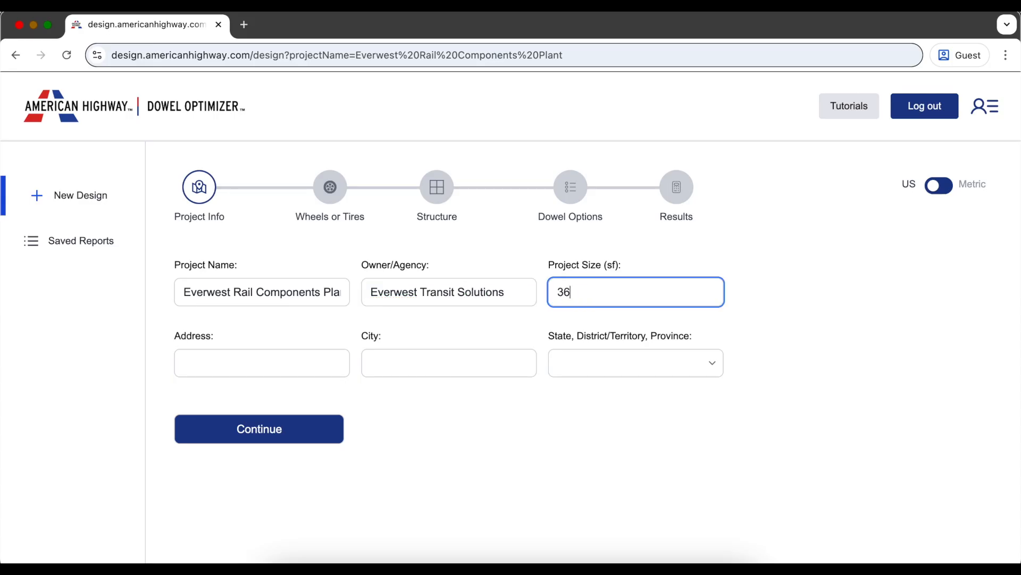
type("0,000")
key("Tab")
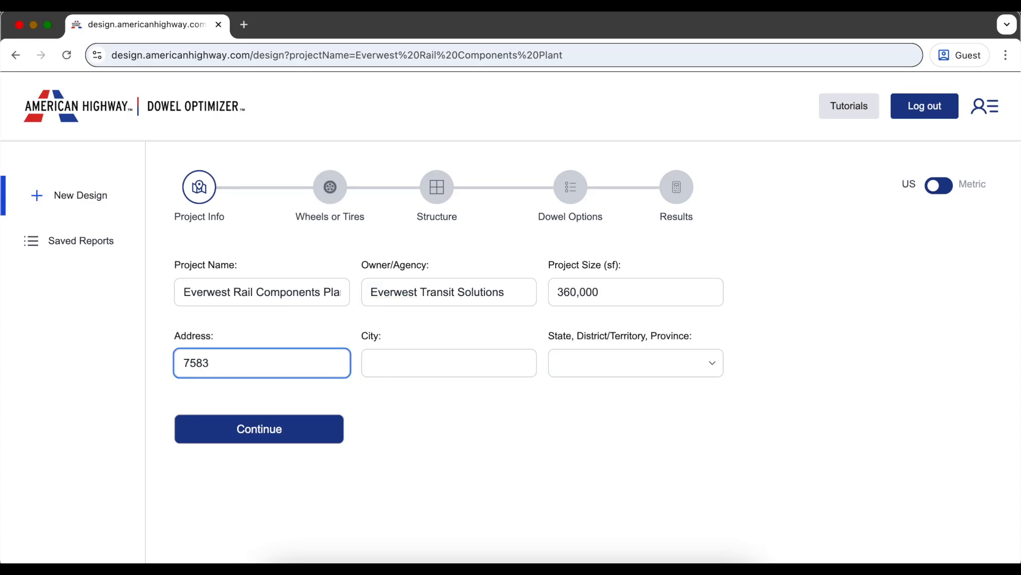
key("Tab")
type("Pueblo")
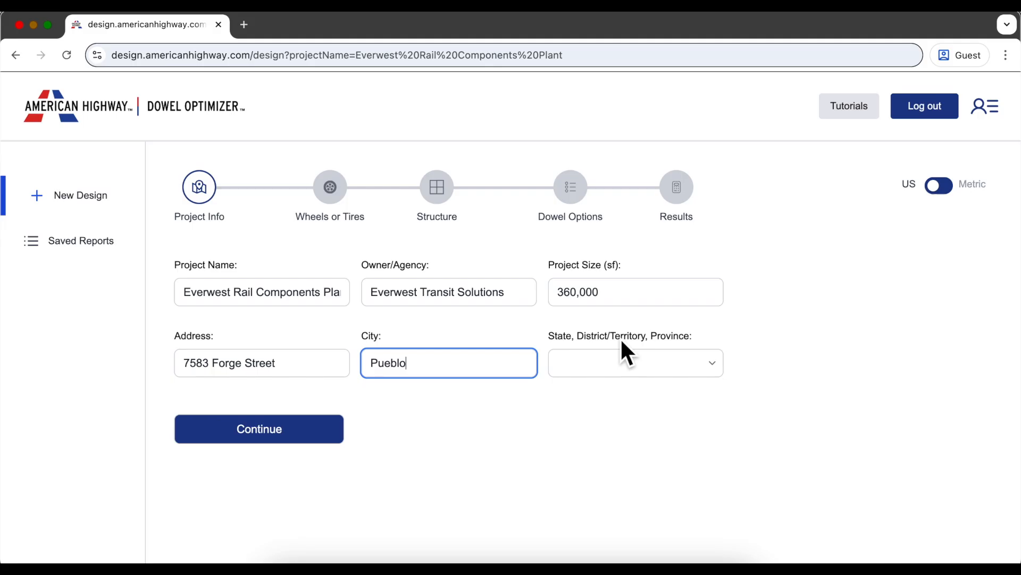
left_click(627, 363)
left_click(628, 426)
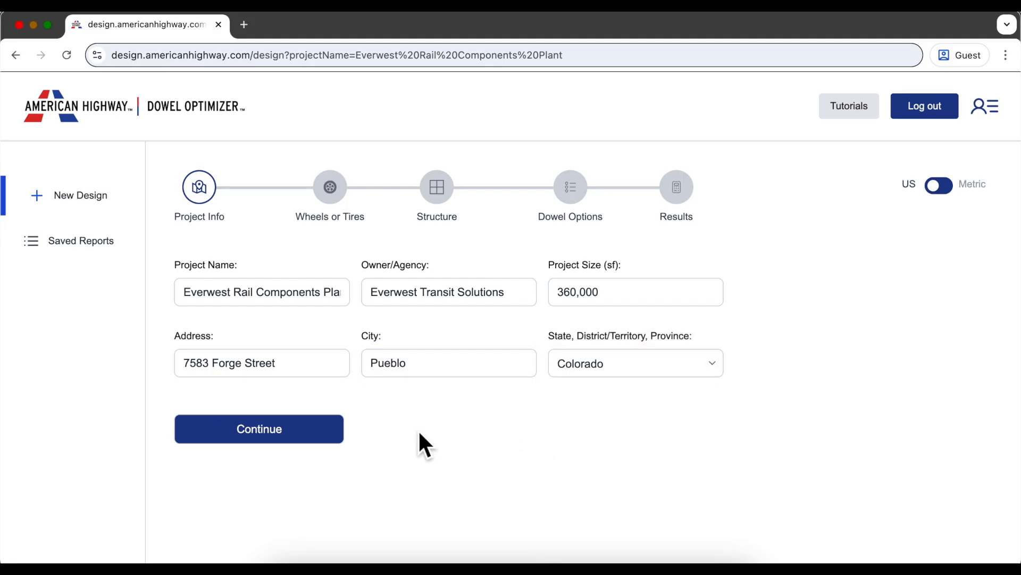
left_click(326, 452)
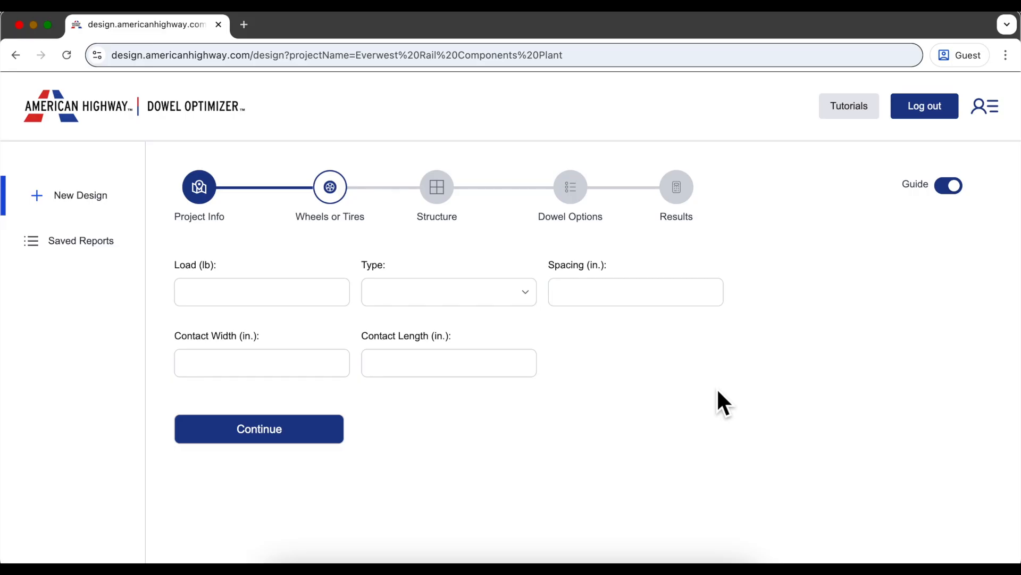
- Set the wheel load to 4000 lb with Small, Hard wheels
left_click(306, 299)
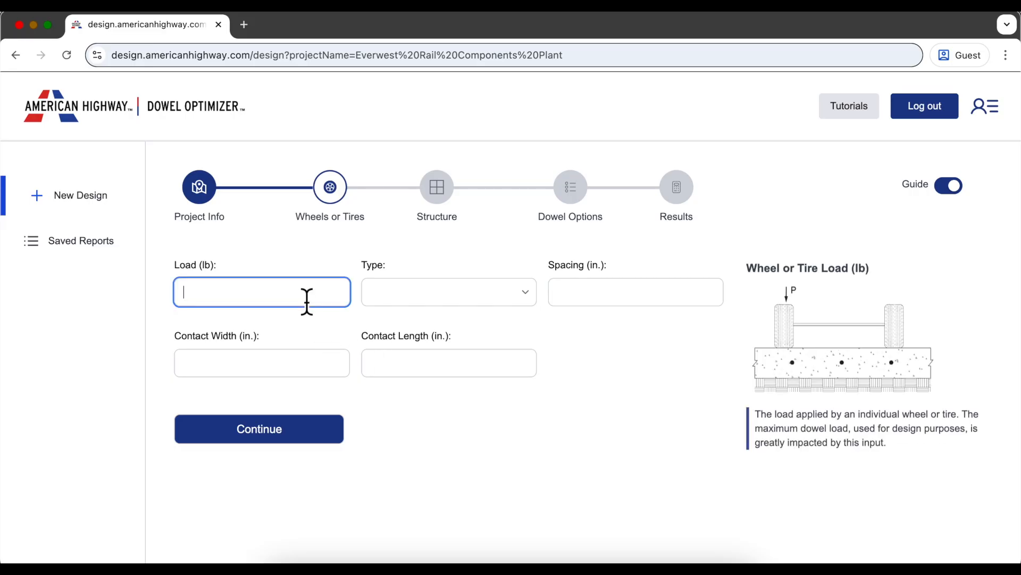
type("4000")
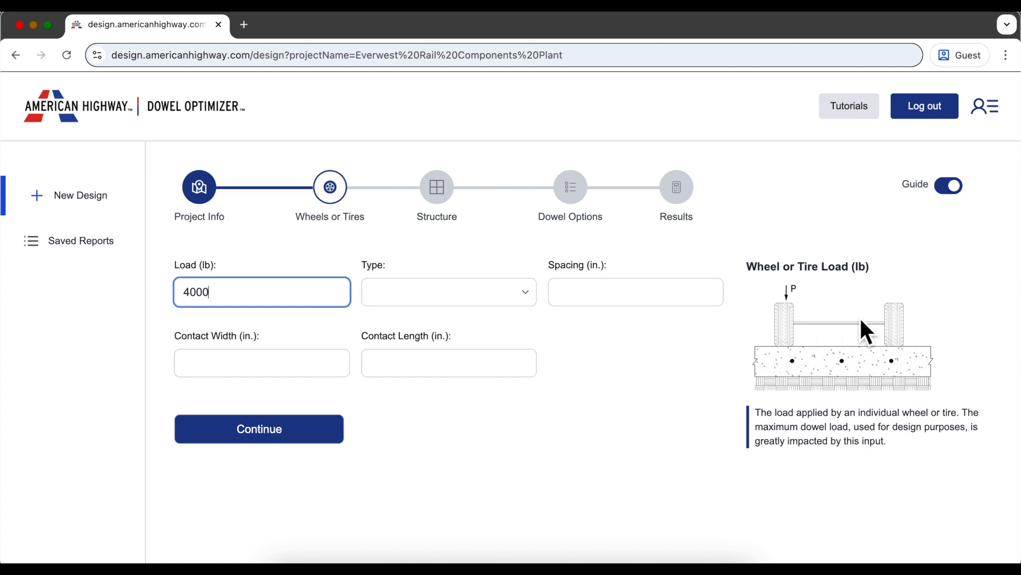
left_click(963, 193)
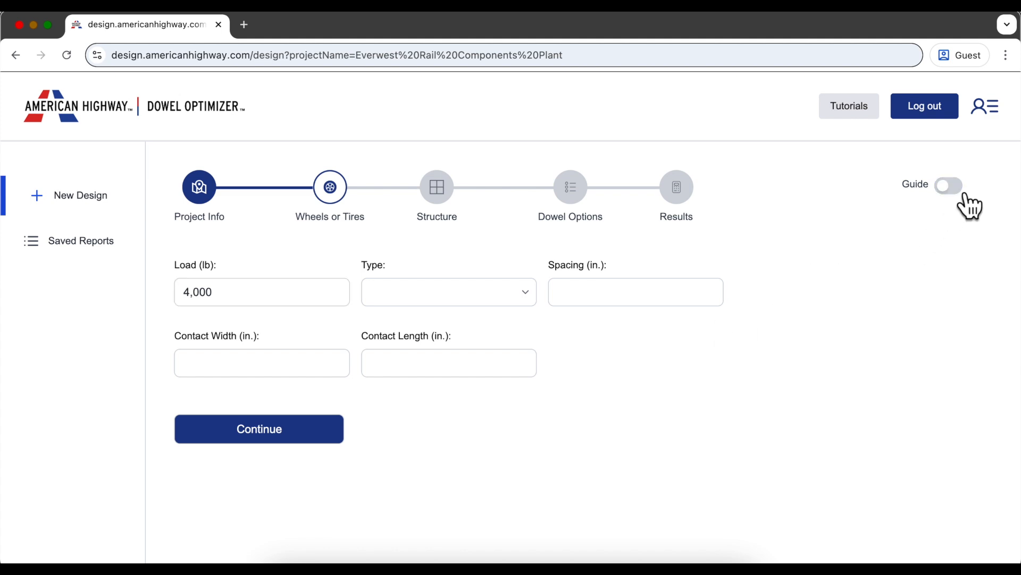
left_click(969, 204)
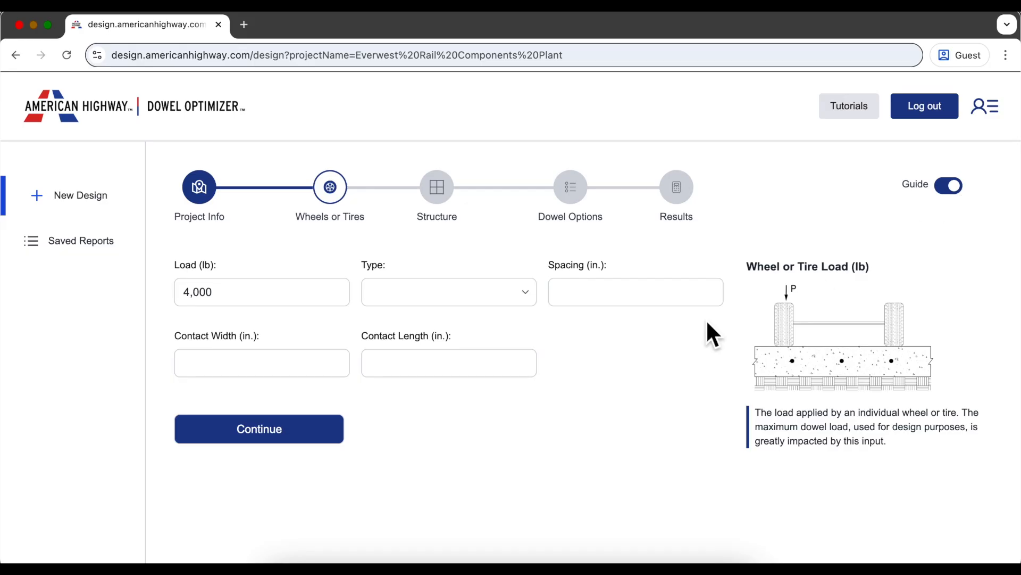
left_click(521, 292)
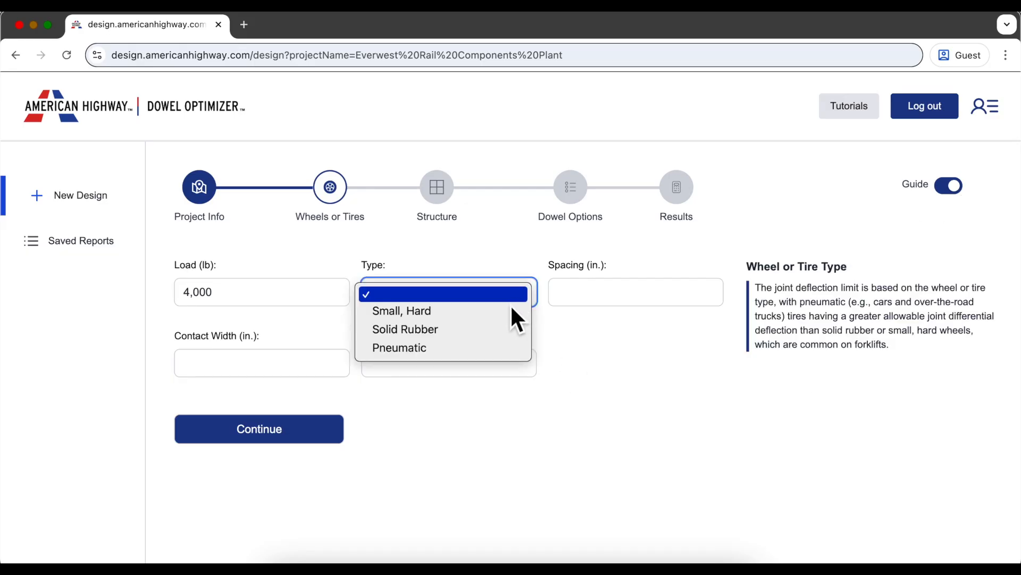
left_click(502, 311)
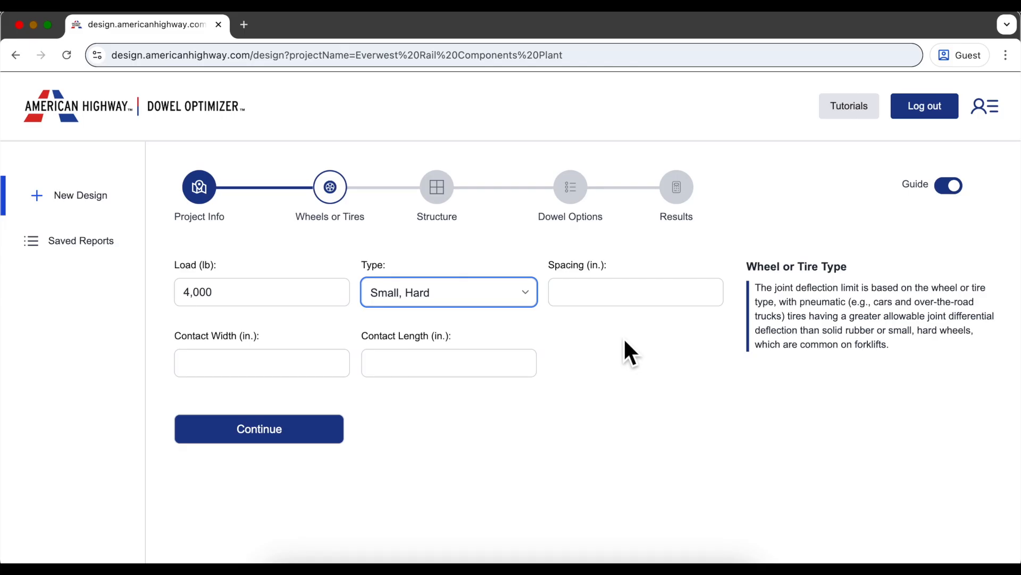
- Set 18 in. wheel spacing, contact width 3 and the contact length, then continue
left_click(617, 306)
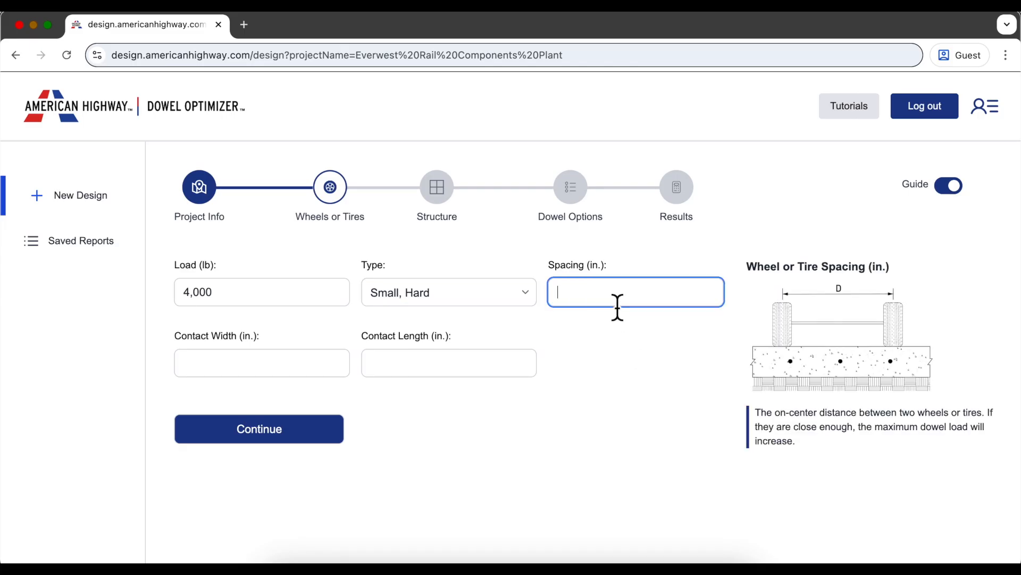
type("18")
left_click(308, 373)
type("3")
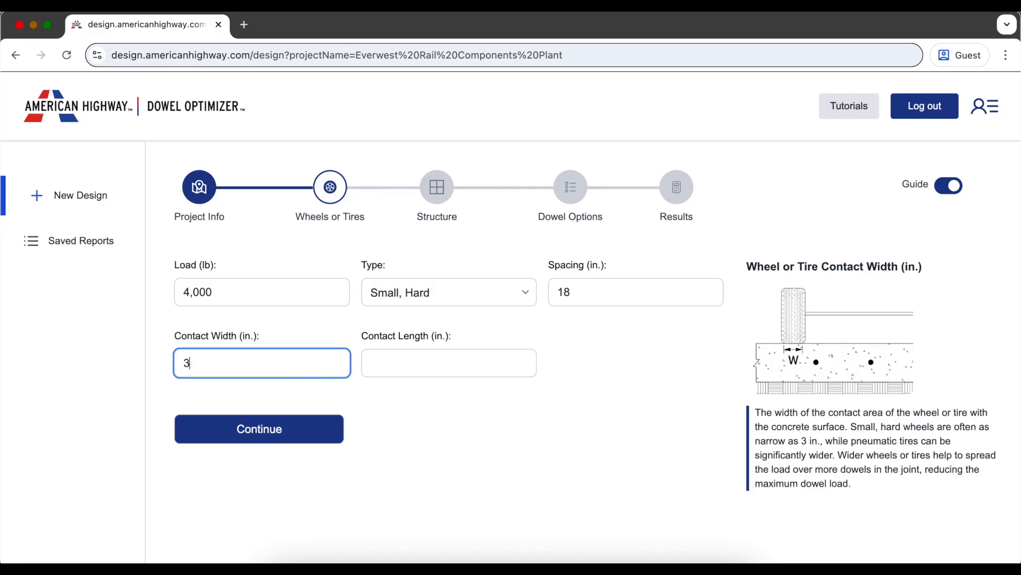
left_click(430, 375)
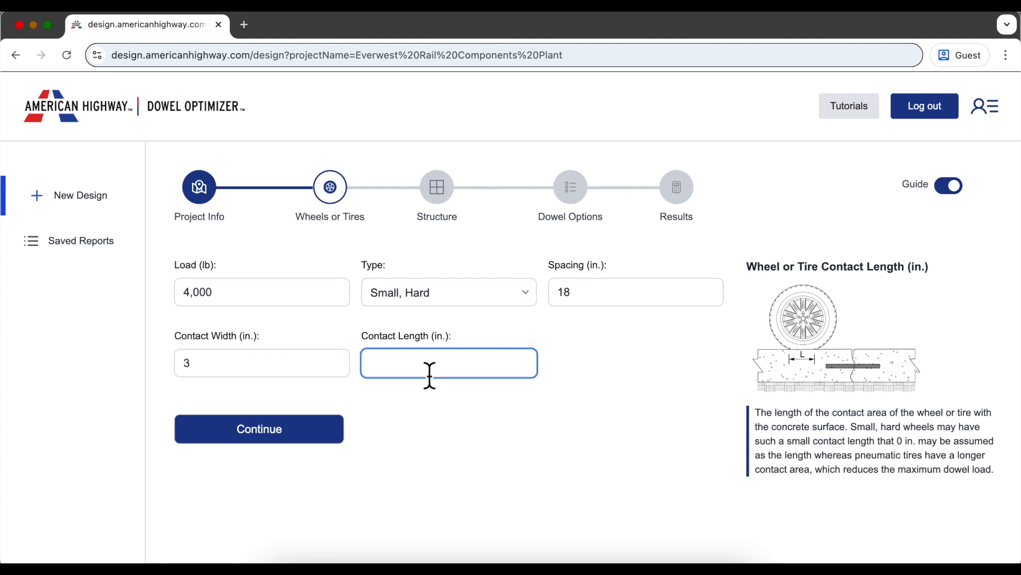
type("0")
left_click(448, 442)
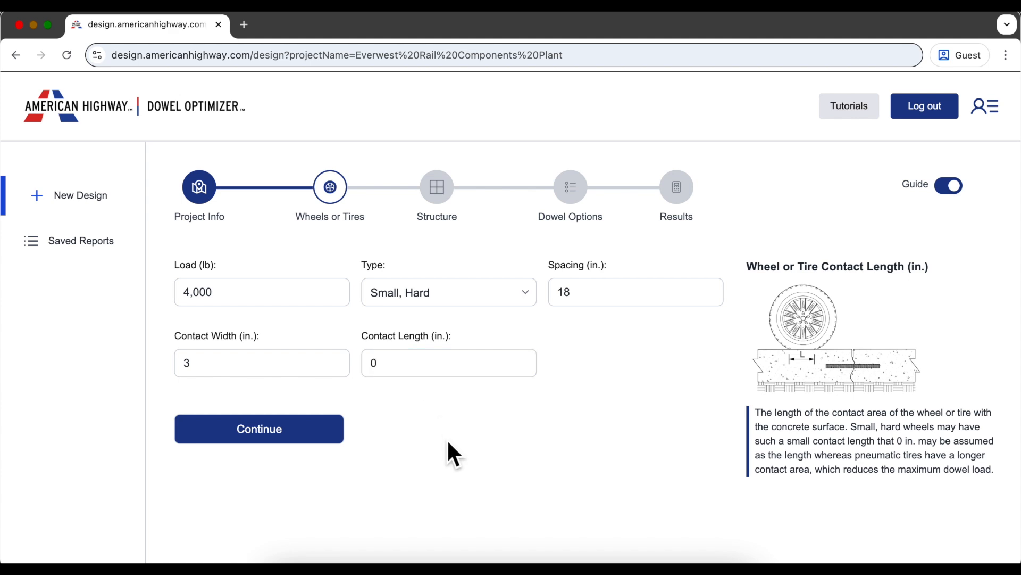
left_click(309, 444)
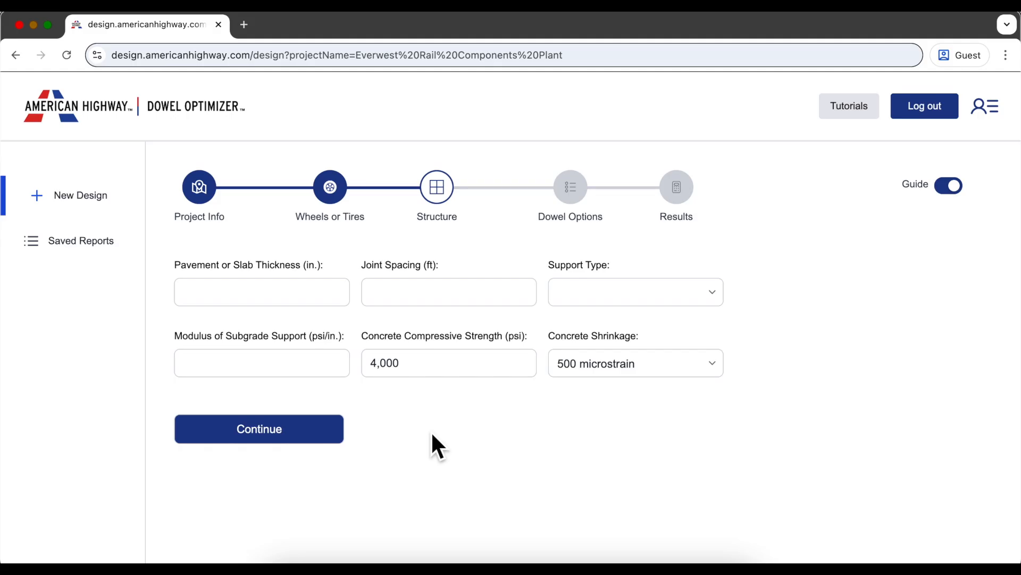
- Enter a 7 in. slab, 15 ft joints, Unstabilized Aggregate support and 100 psi/in. subgrade modulus
left_click(321, 302)
type("7")
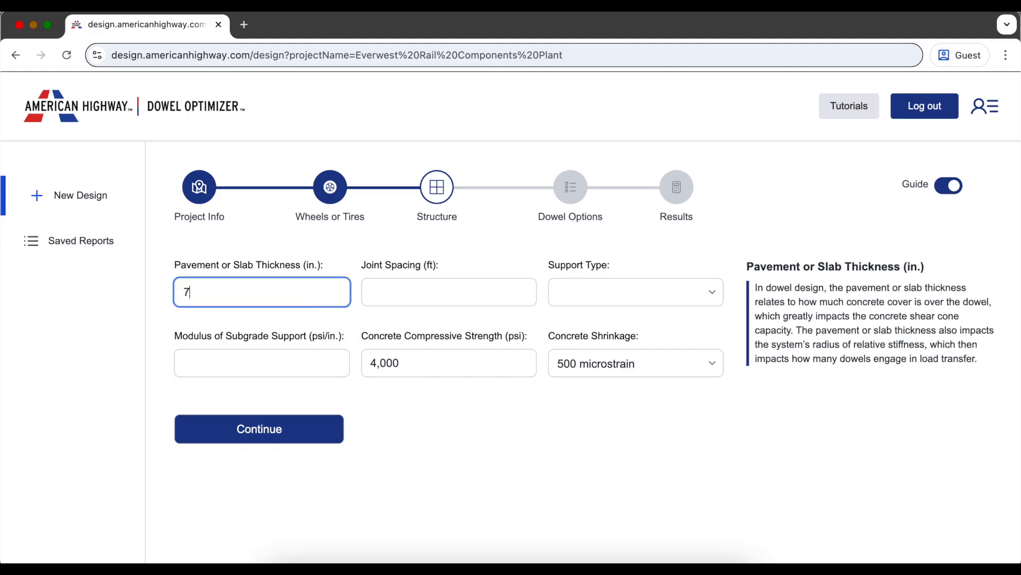
left_click(411, 307)
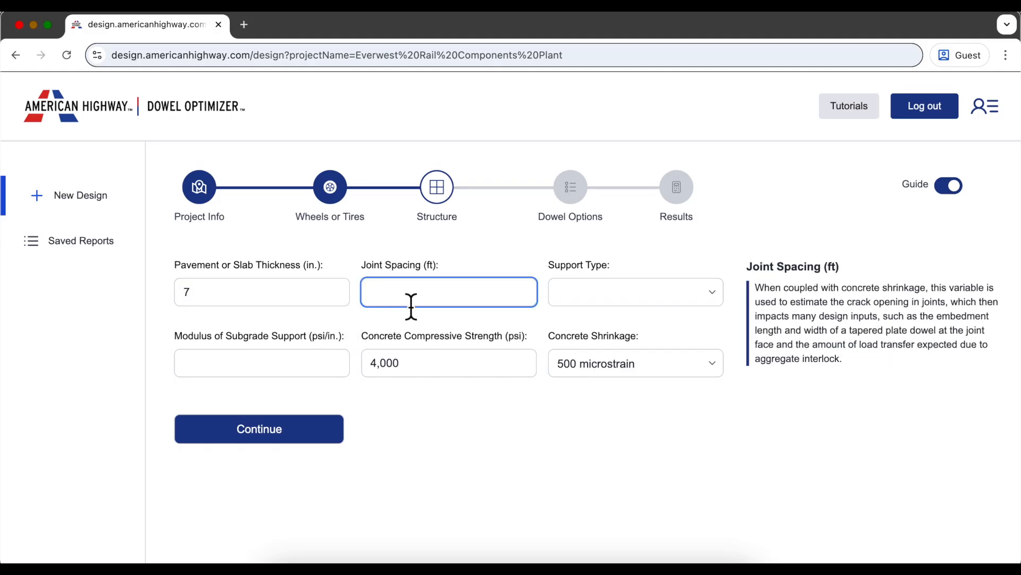
type("15")
left_click(592, 302)
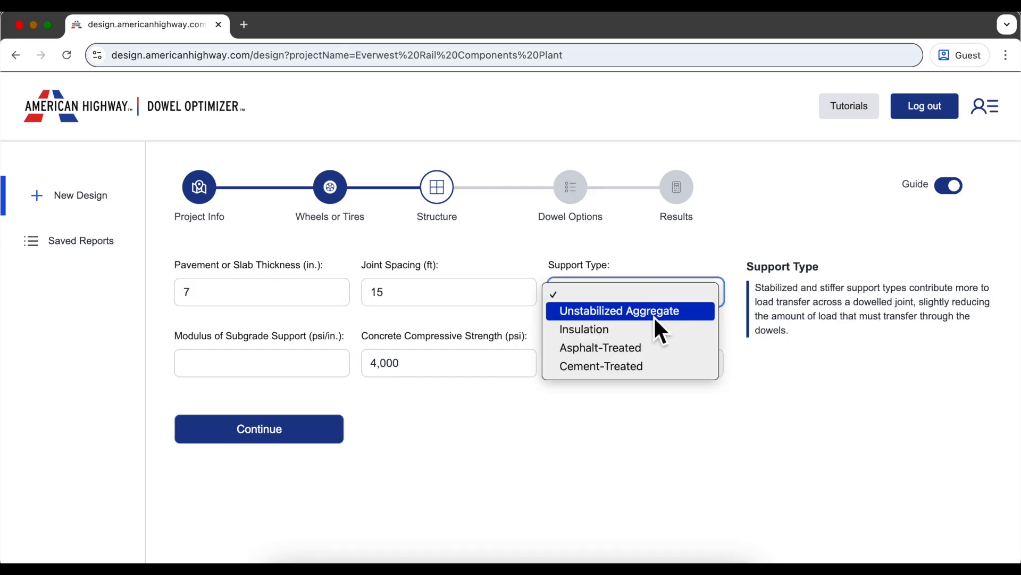
left_click(653, 315)
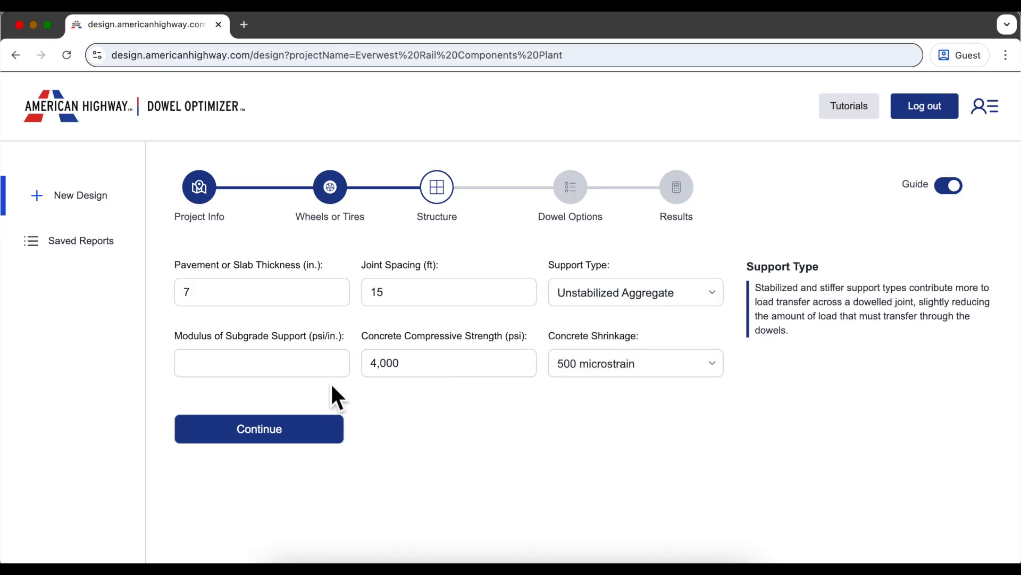
left_click(291, 367)
type("100")
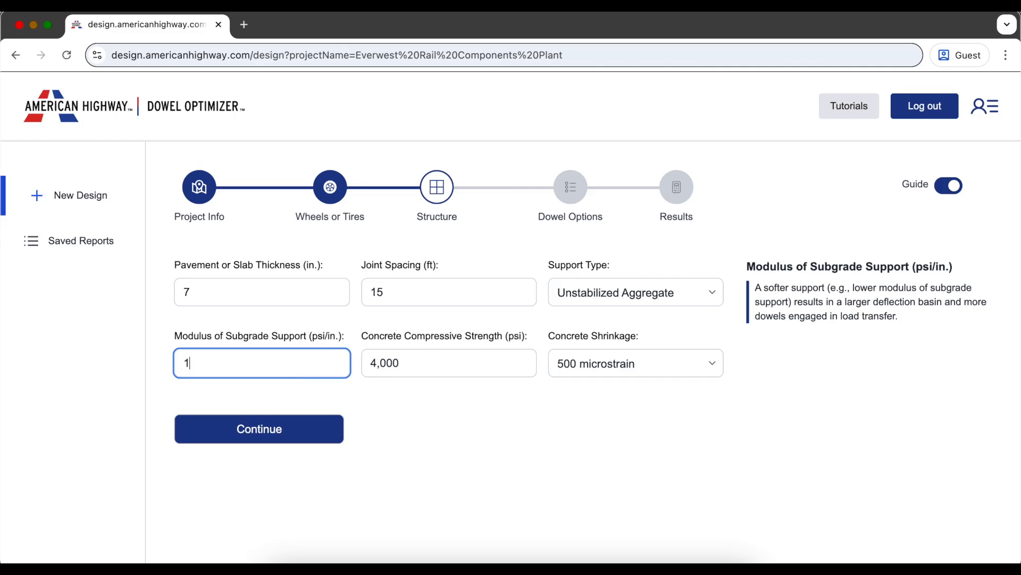
left_click(459, 422)
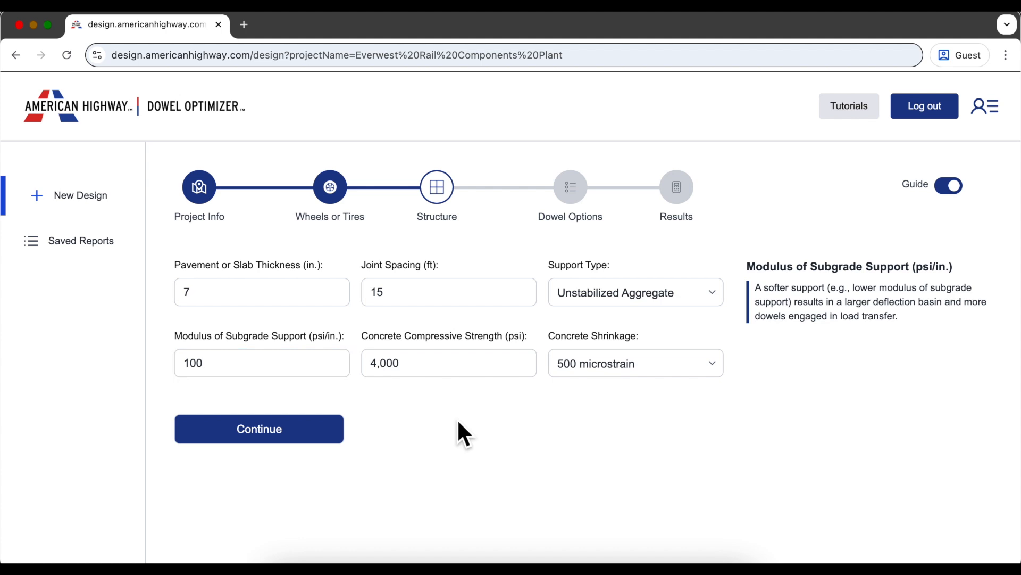
- Keep 4,000 psi concrete strength and 500 microstrain shrinkage, then continue
left_click(463, 375)
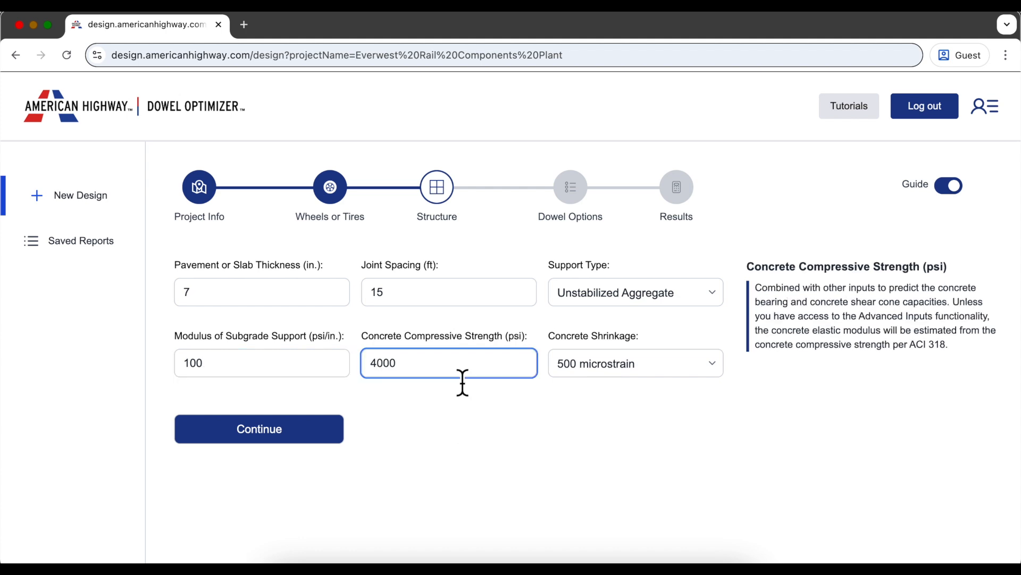
left_click(522, 424)
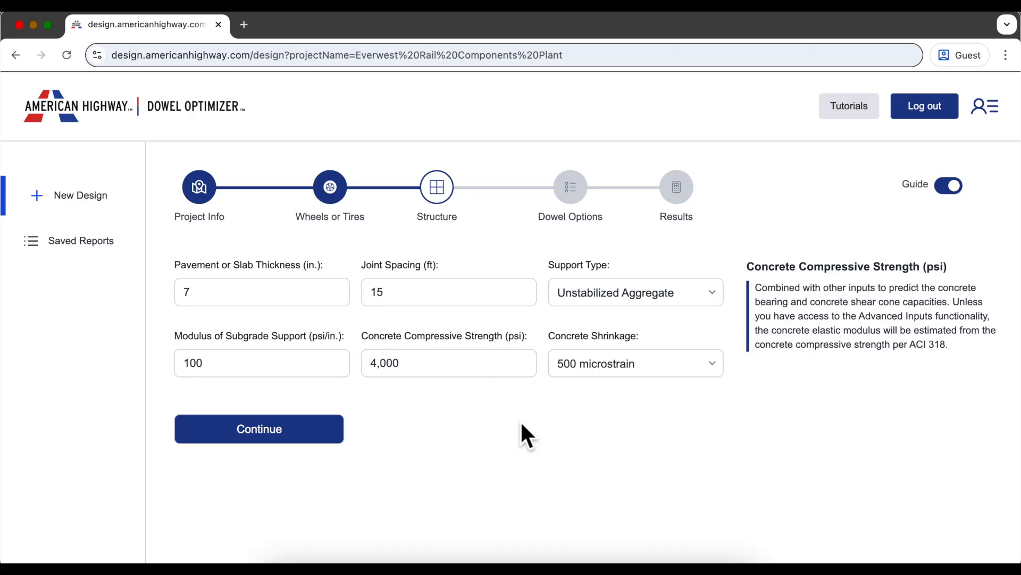
left_click(656, 362)
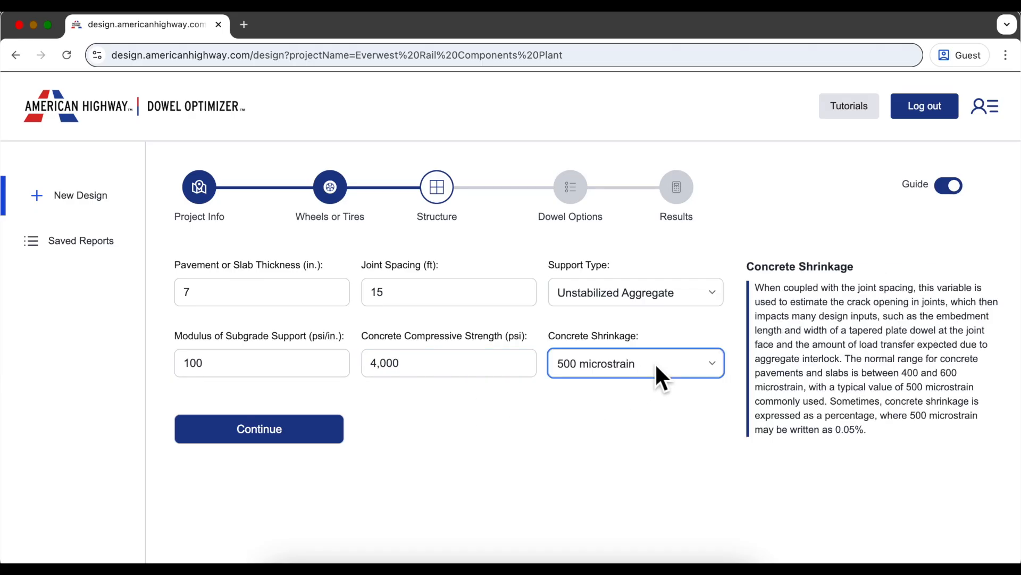
left_click(644, 366)
left_click(527, 421)
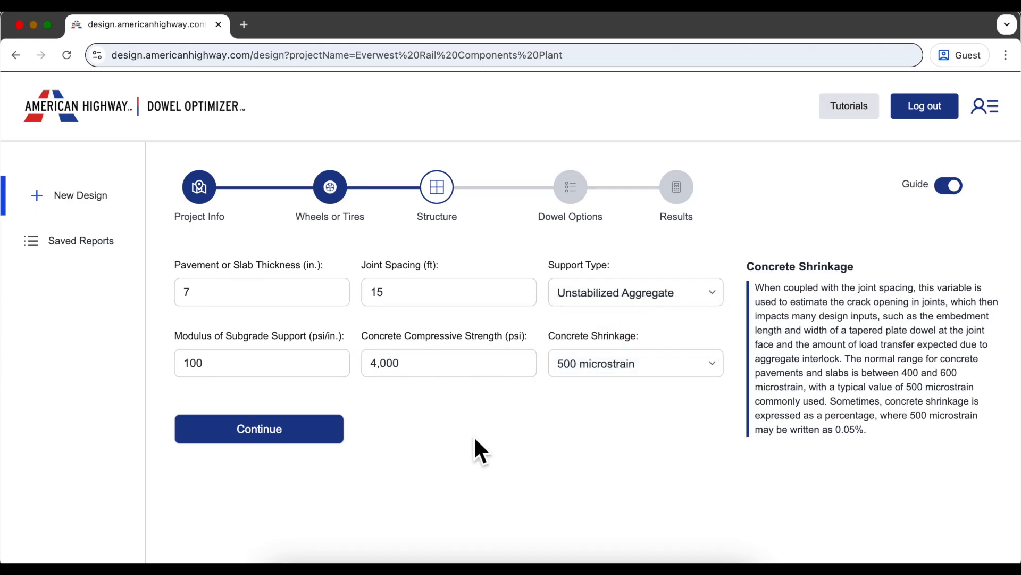
left_click(321, 453)
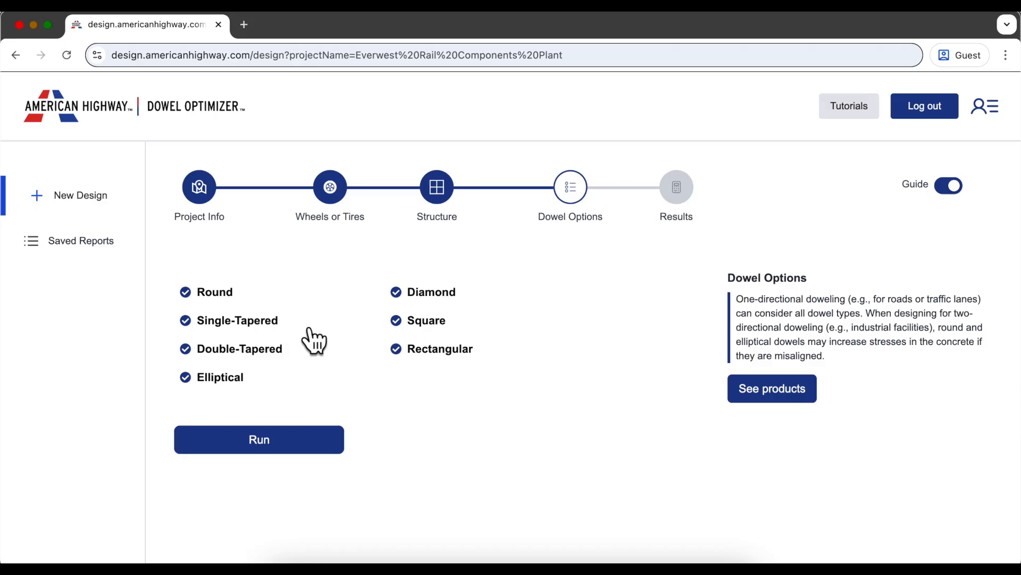
- Run the optimization with all seven dowel types, Round included, checked
left_click(237, 301)
left_click(238, 301)
left_click(299, 450)
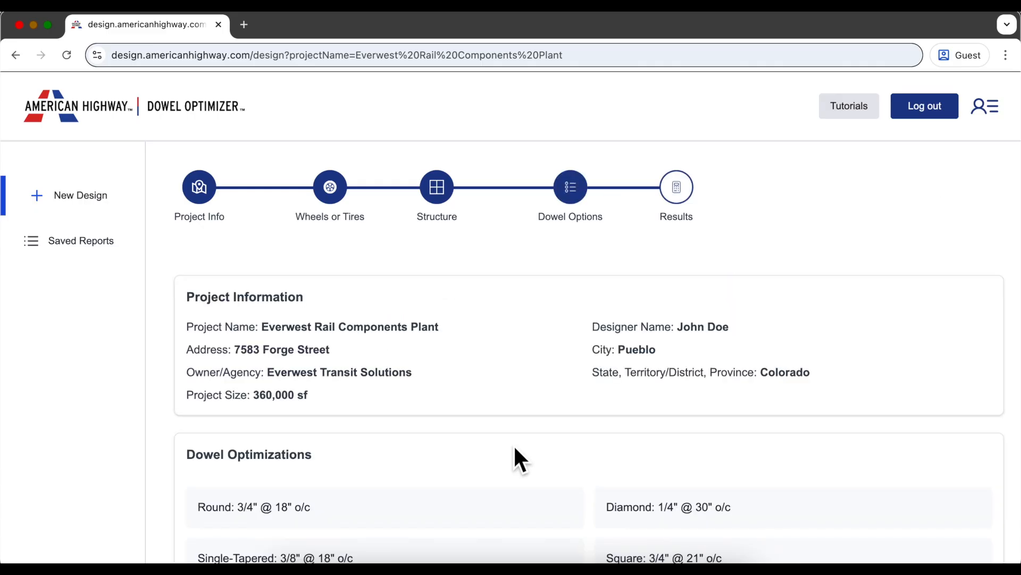
scroll(514, 447, "down", 3)
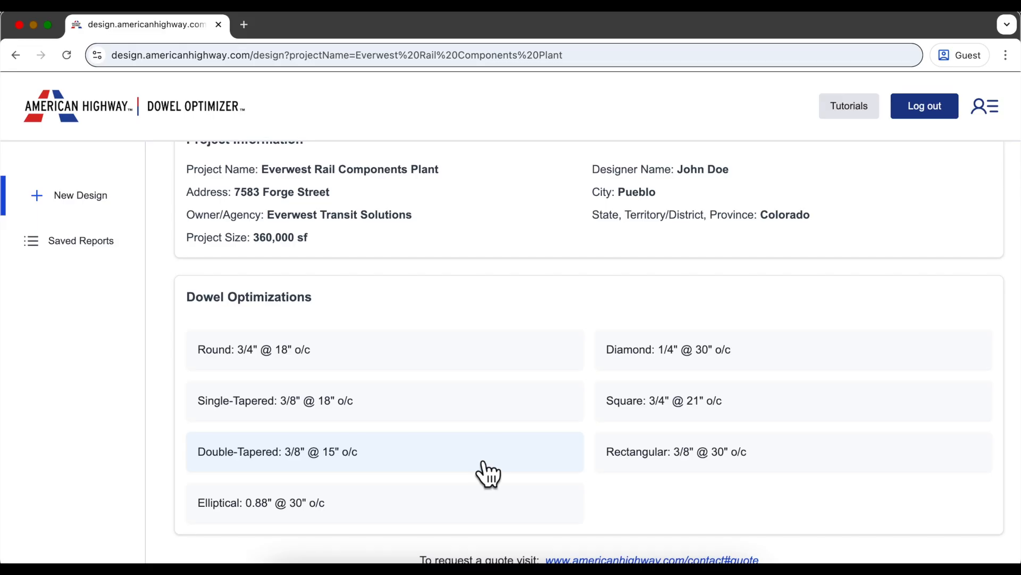
left_click(786, 370)
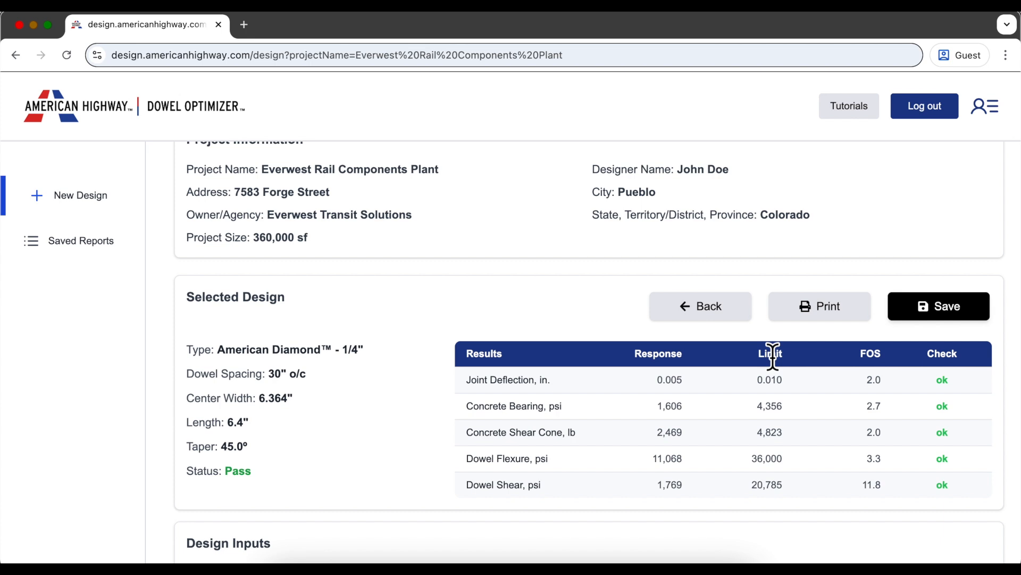
scroll(773, 357, "up", 2)
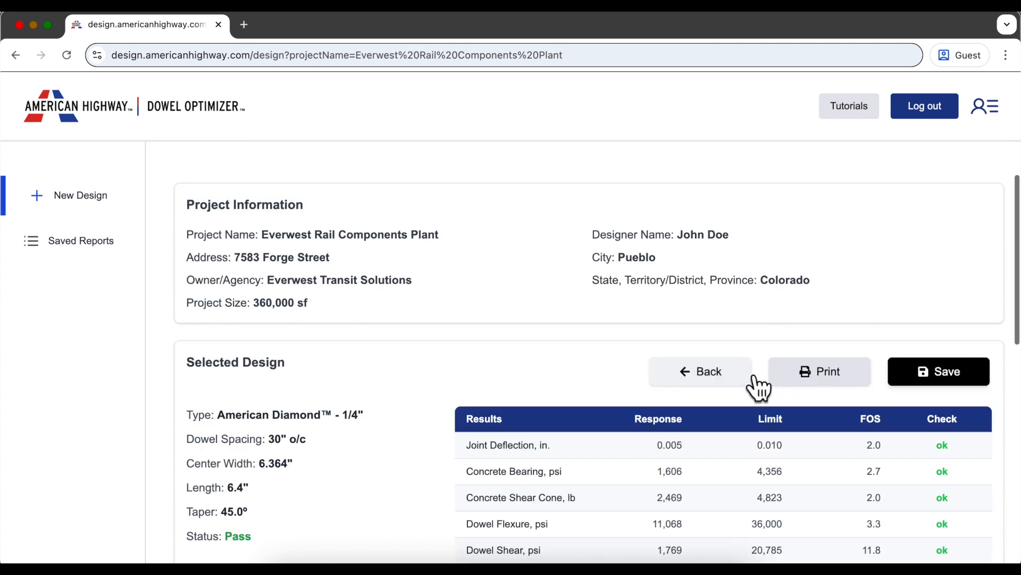
left_click(723, 378)
scroll(589, 376, "up", 2)
scroll(588, 367, "up", 1)
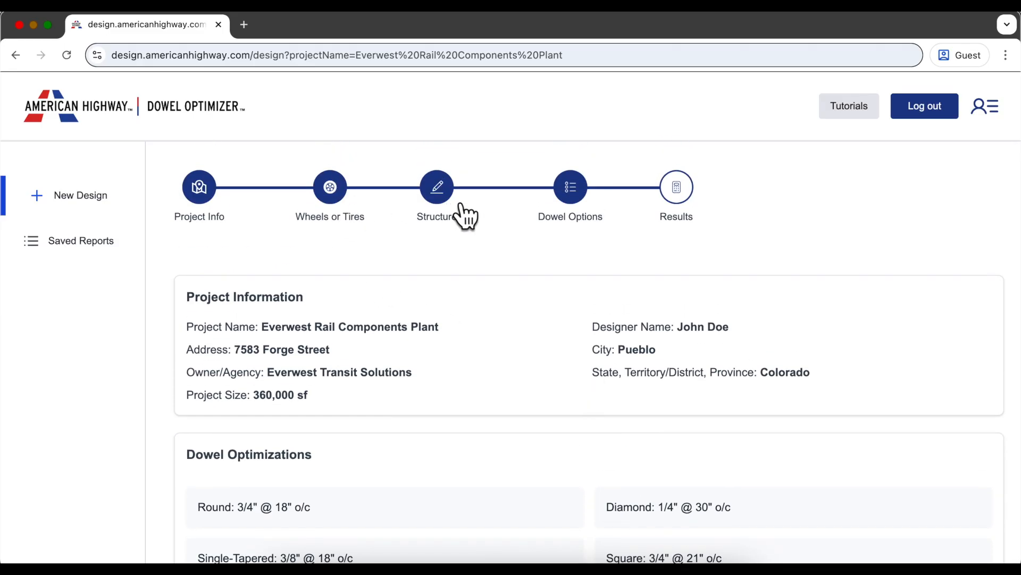
left_click(347, 204)
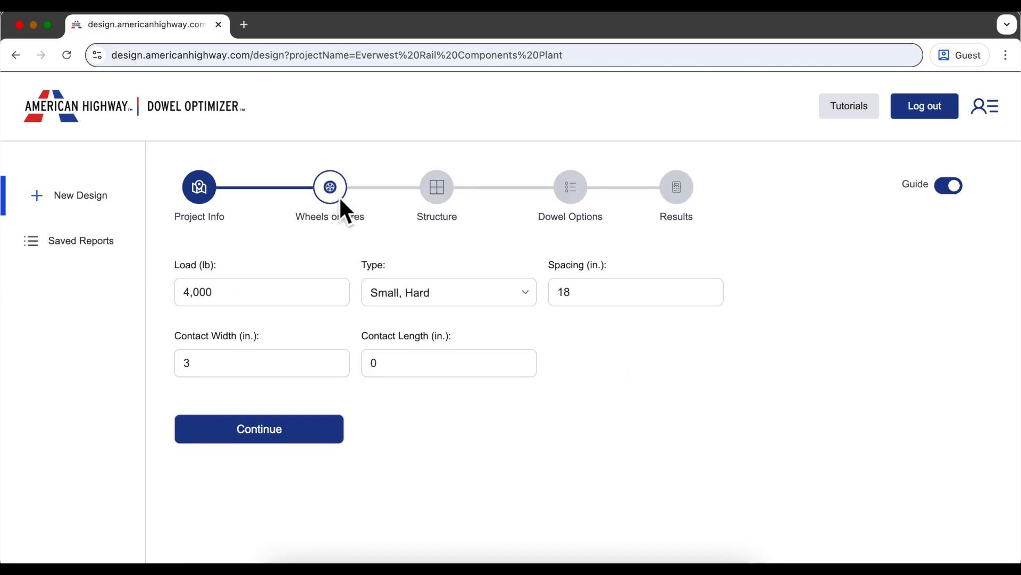
left_click(324, 446)
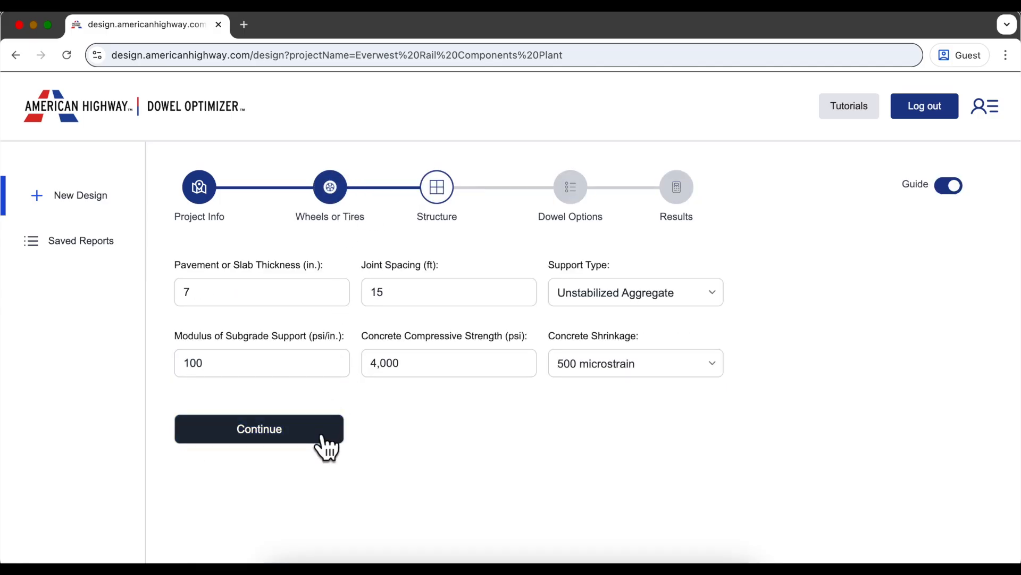
left_click(324, 446)
left_click(322, 446)
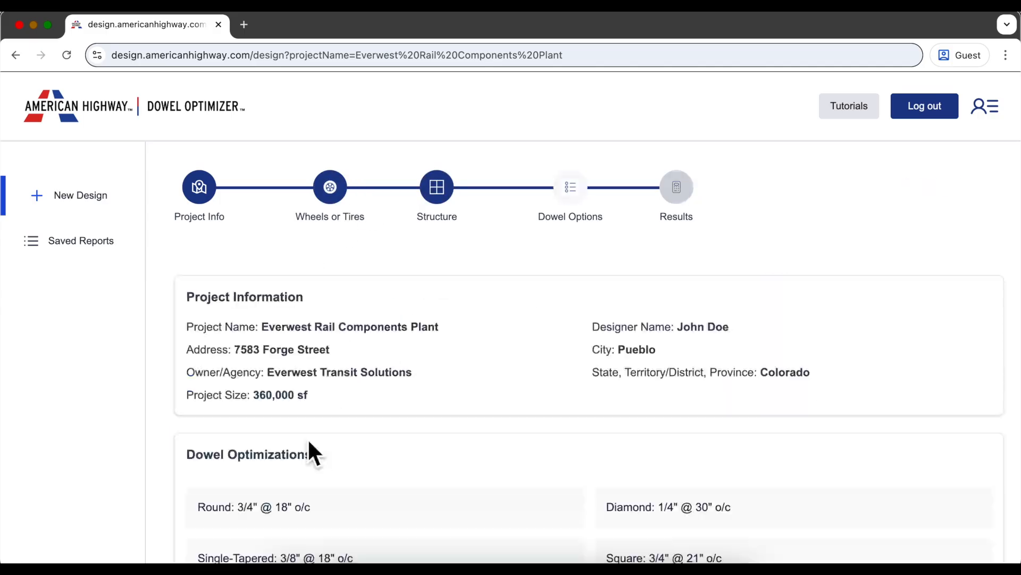
scroll(507, 426, "down", 3)
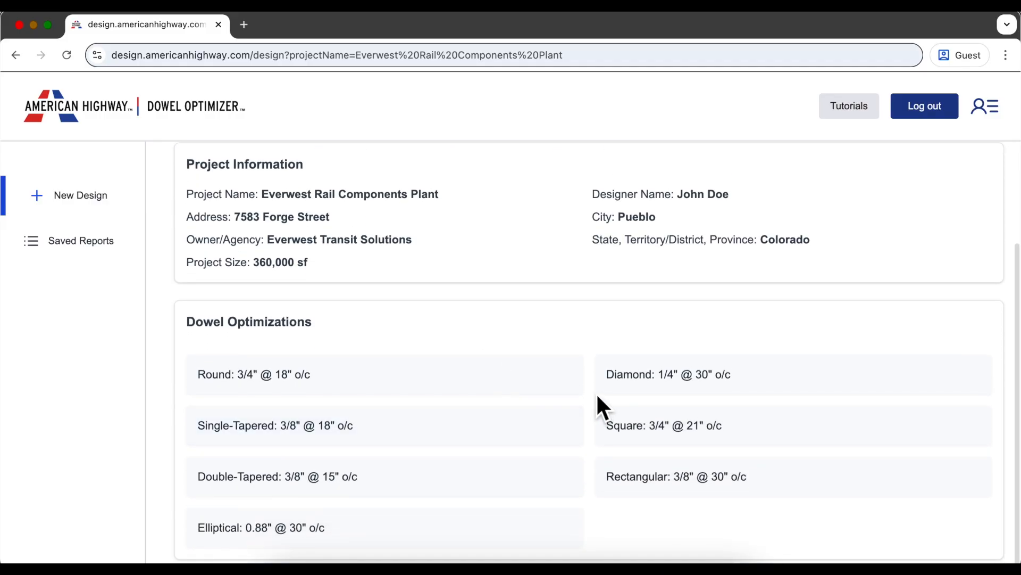
- Select the Round 3/4" @ 18" o/c design and view its all-ok checks from the top
left_click(523, 380)
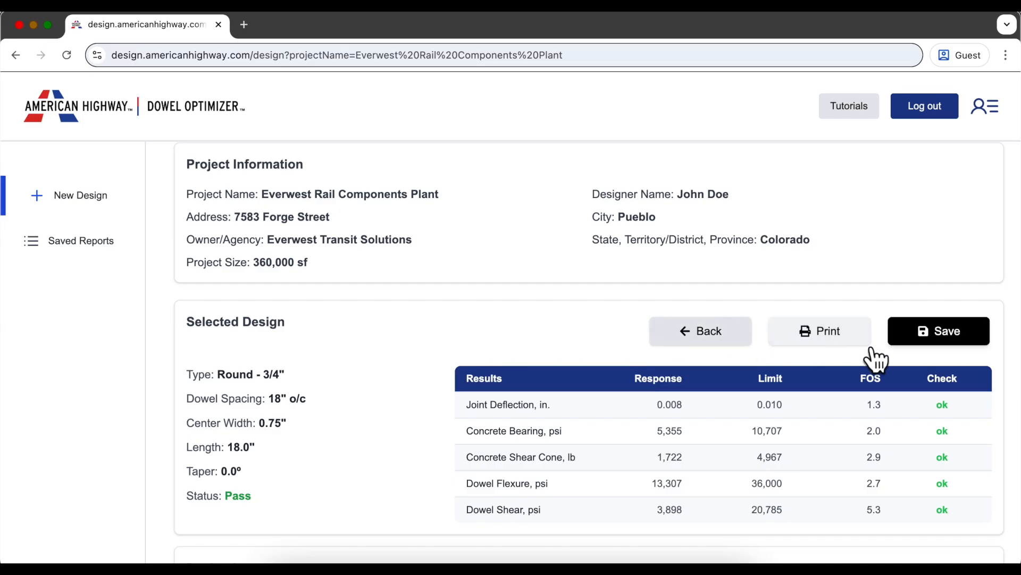
scroll(1007, 374, "up", 2)
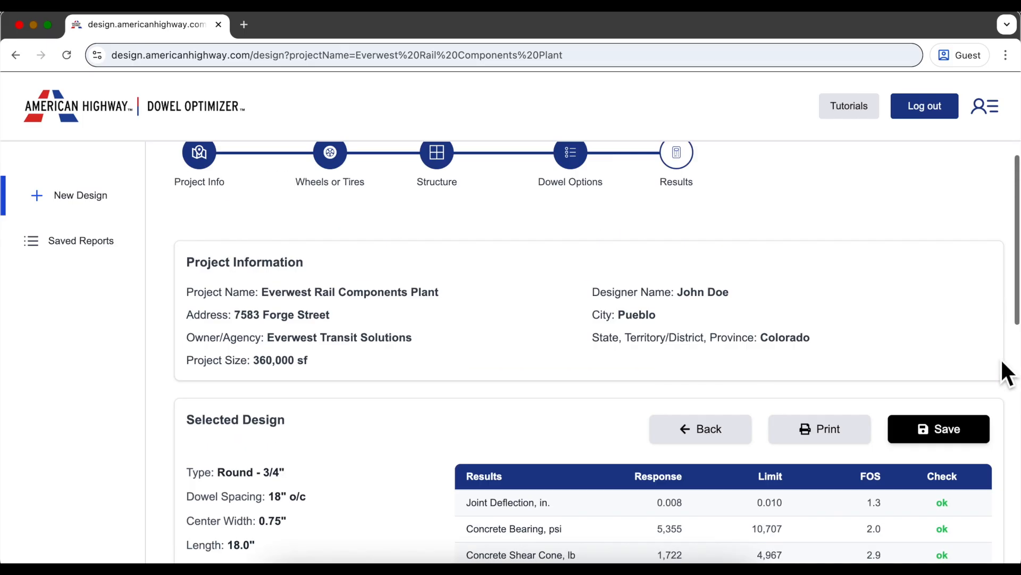
scroll(1008, 374, "up", 1)
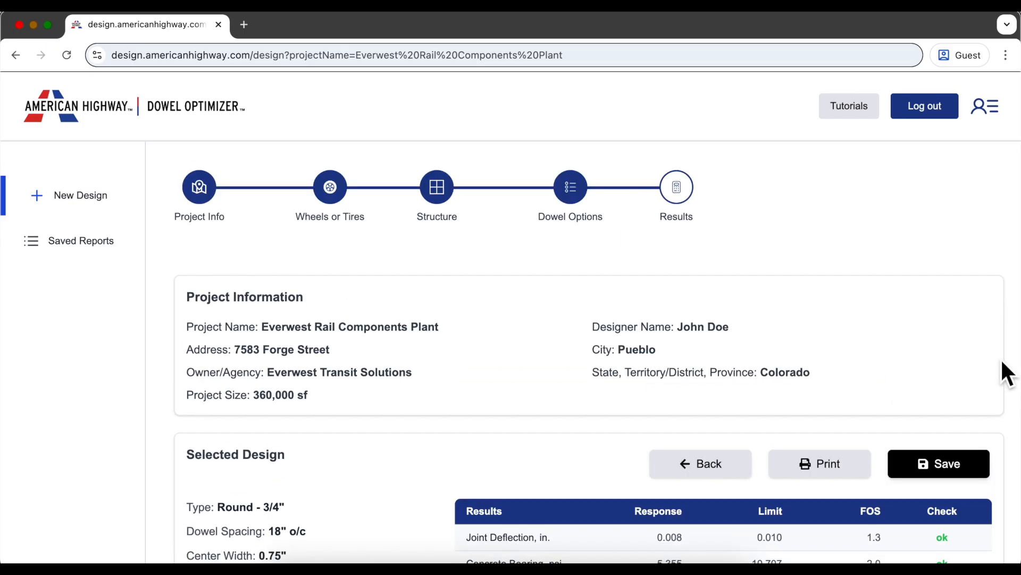